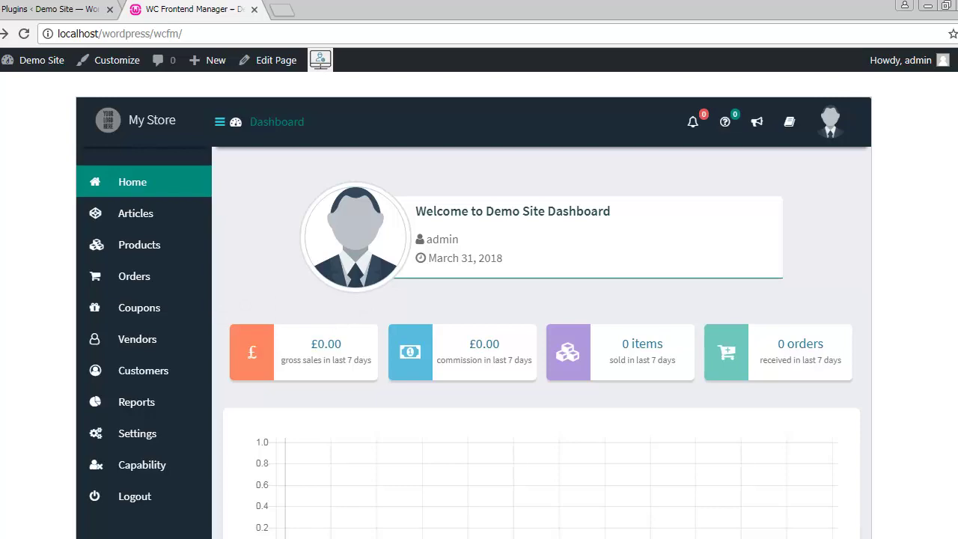
Search for "woocommerce memberships" plugins, then install and activate WooCommerce Memberships for Multivendor Marketplace.
left_click(47, 9)
left_click(787, 161)
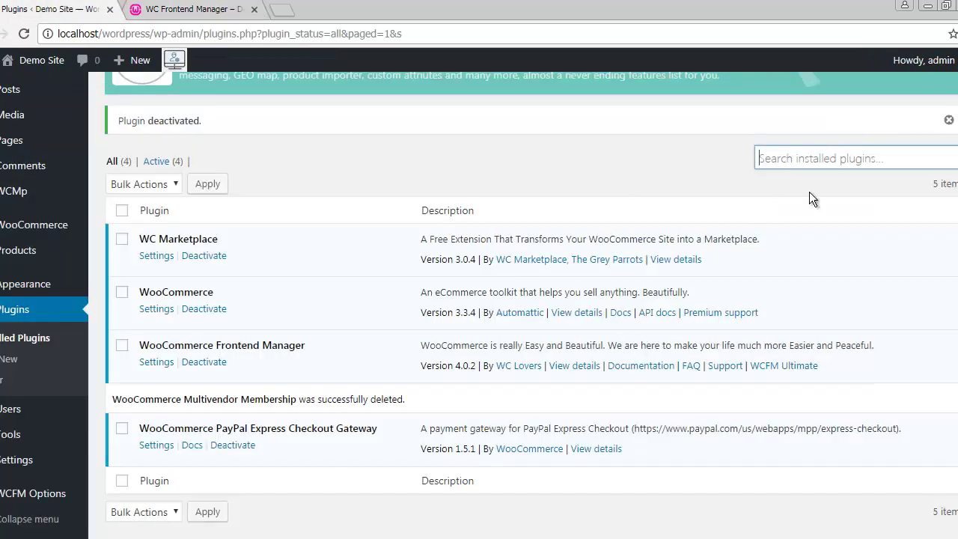
type("woocommerce memberships")
key("Return")
scroll(717, 339, "down", 1)
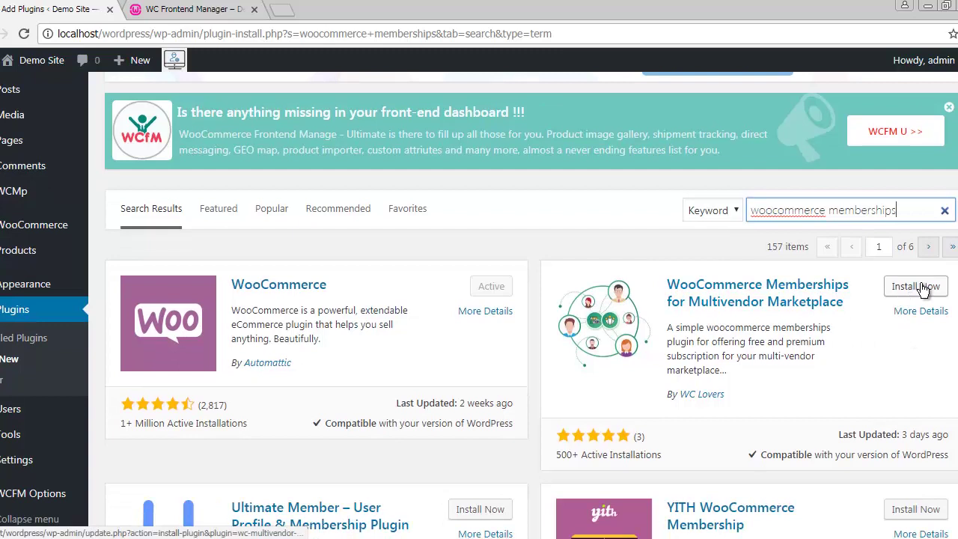
left_click(921, 287)
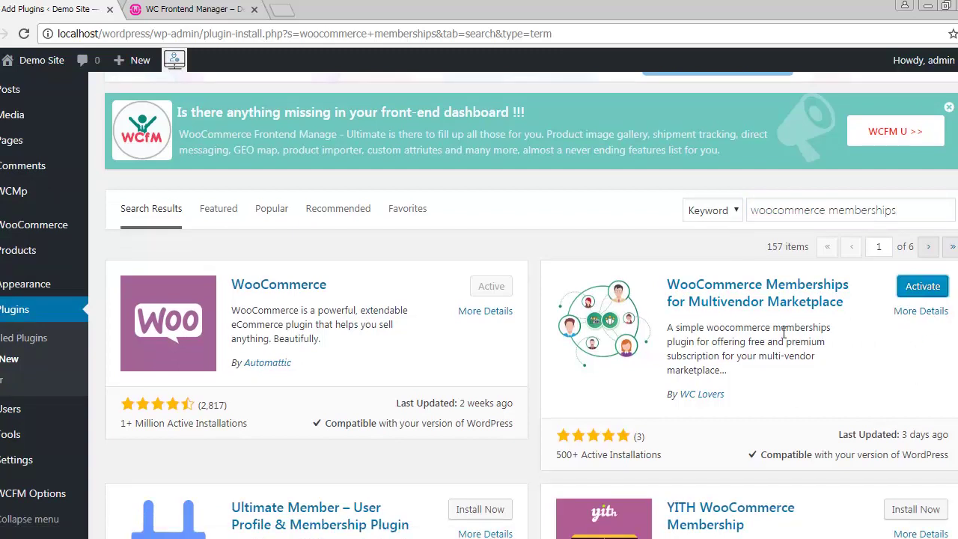
left_click(928, 286)
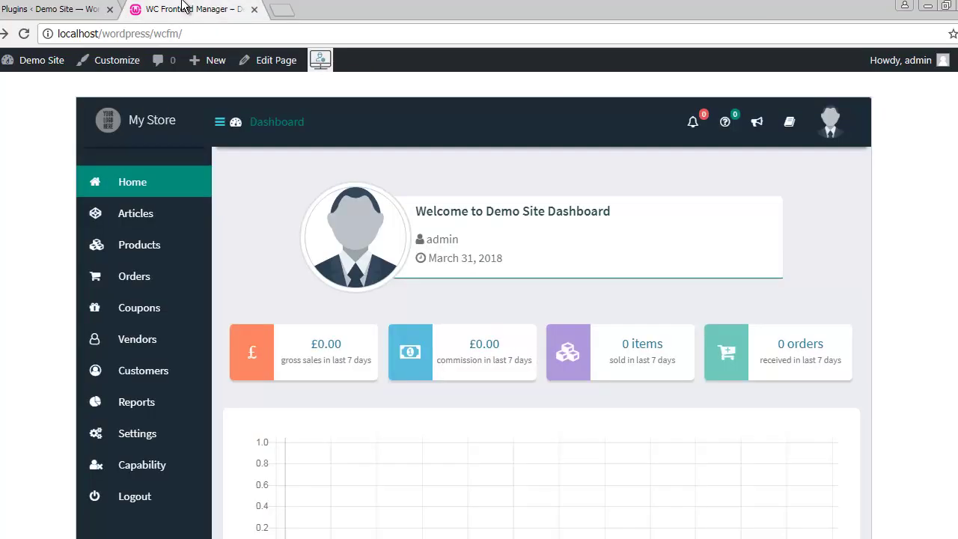
Open the general settings of the Memberships module from the store manager dashboard.
key("ctrl+Tab")
left_click(122, 358)
scroll(18, 392, "down", 1)
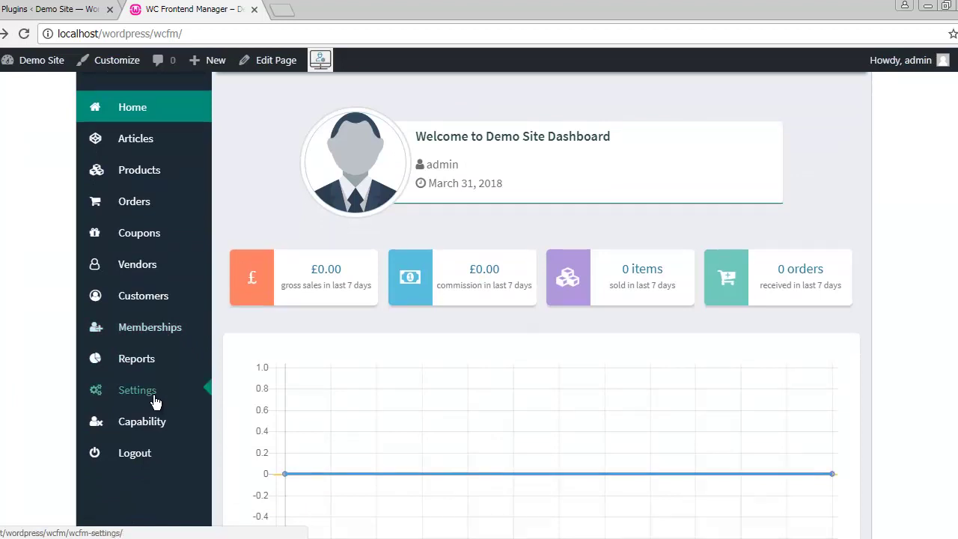
left_click(142, 323)
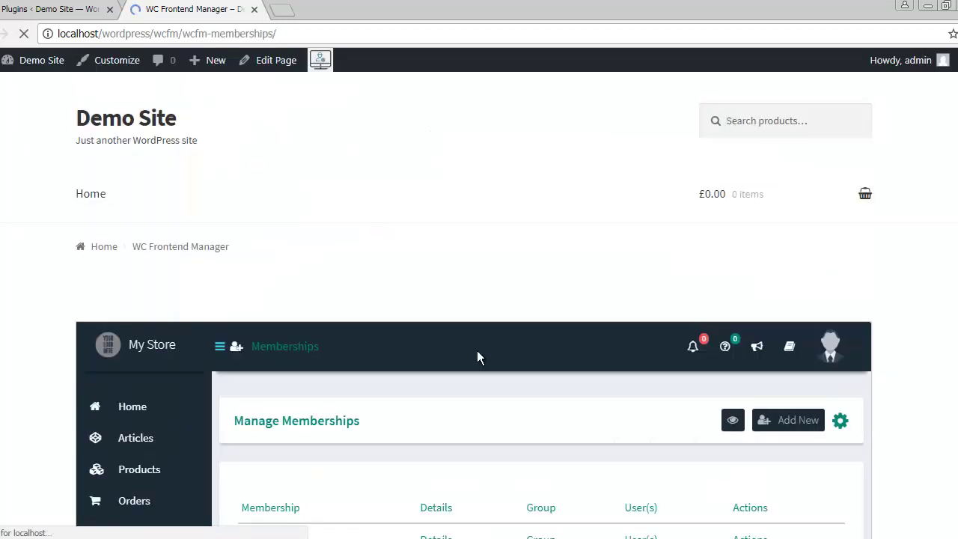
scroll(492, 299, "down", 3)
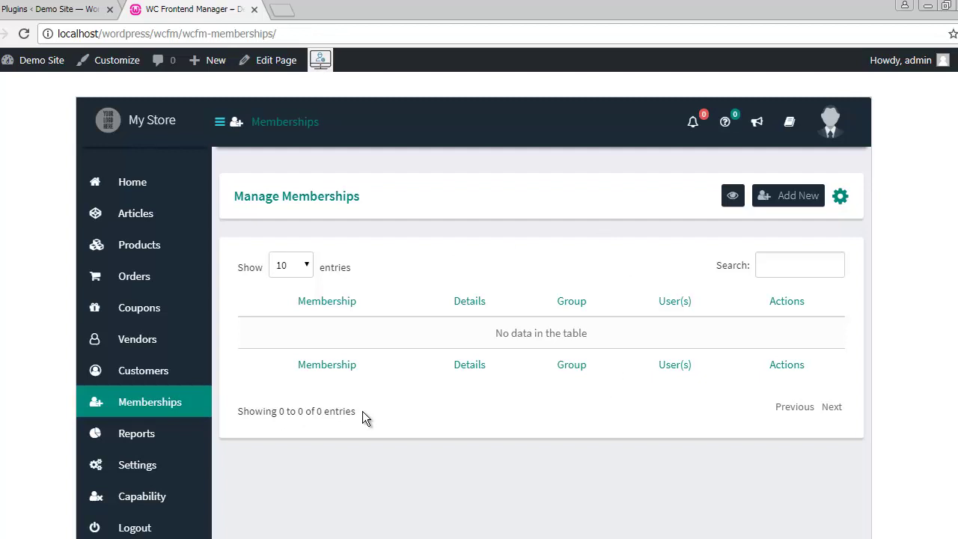
left_click(840, 198)
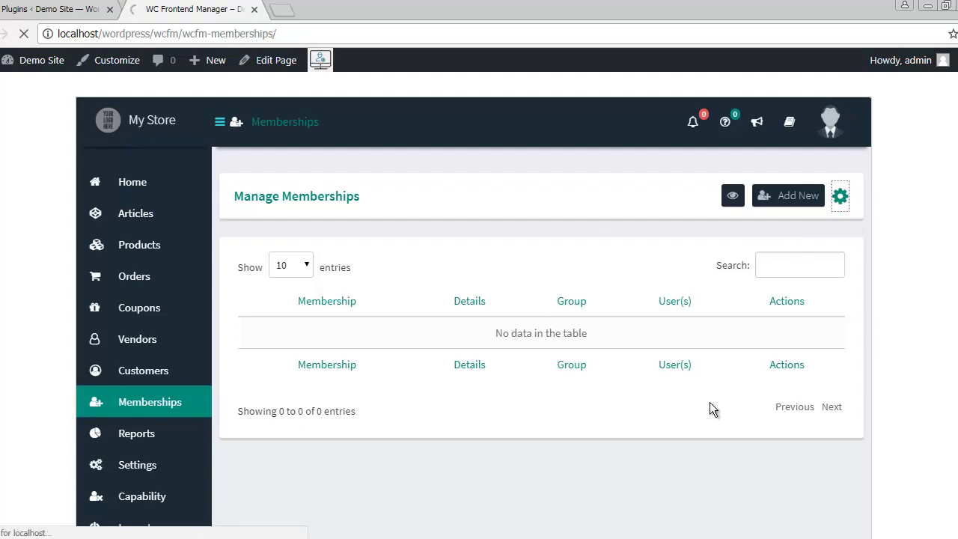
Enable Bank Transfer as a payment method and review the PayPal, bank details and payment terms settings.
scroll(581, 349, "down", 2)
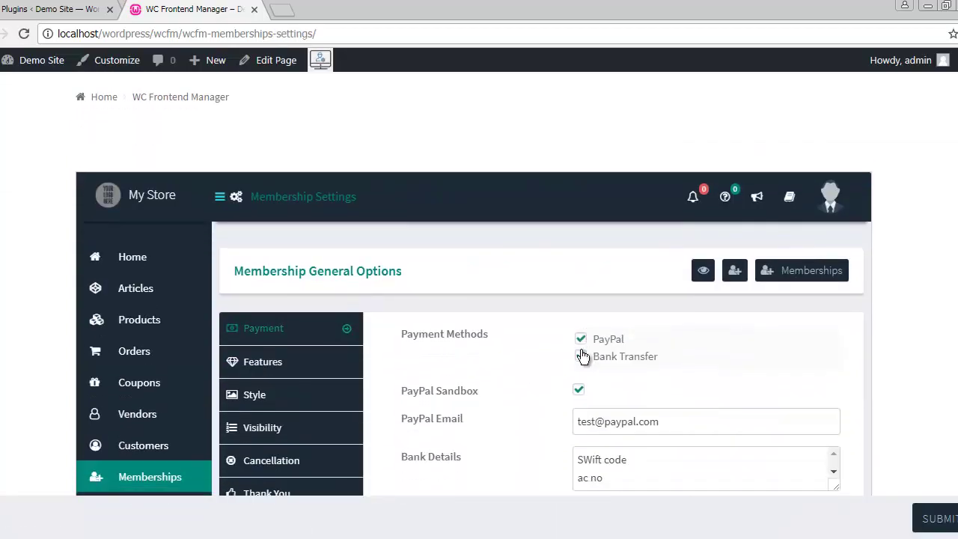
left_click(582, 357)
scroll(578, 353, "down", 1)
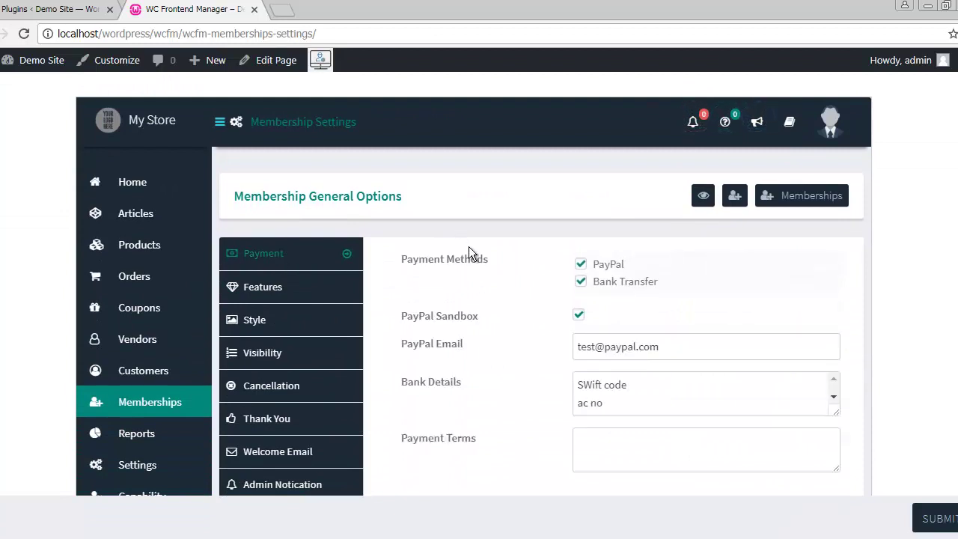
scroll(468, 253, "down", 1)
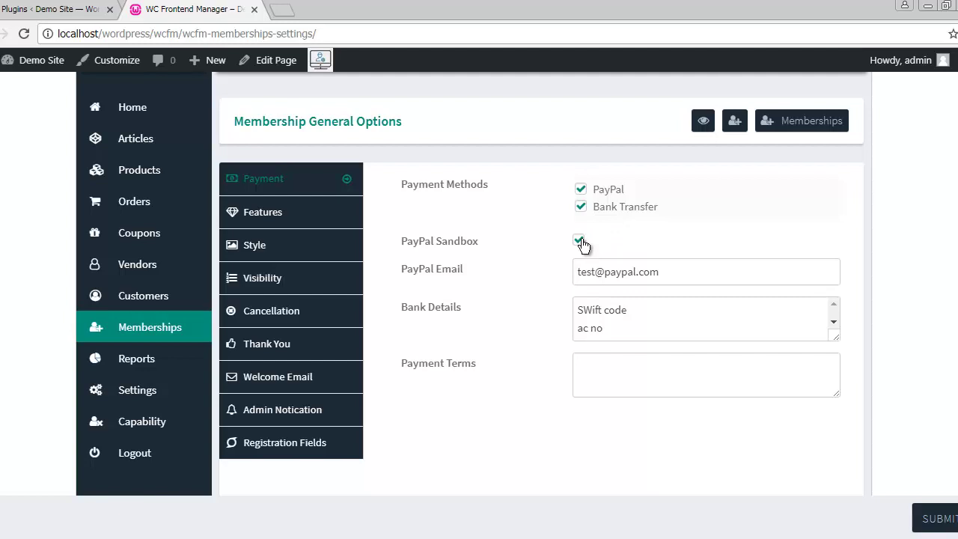
left_click(688, 275)
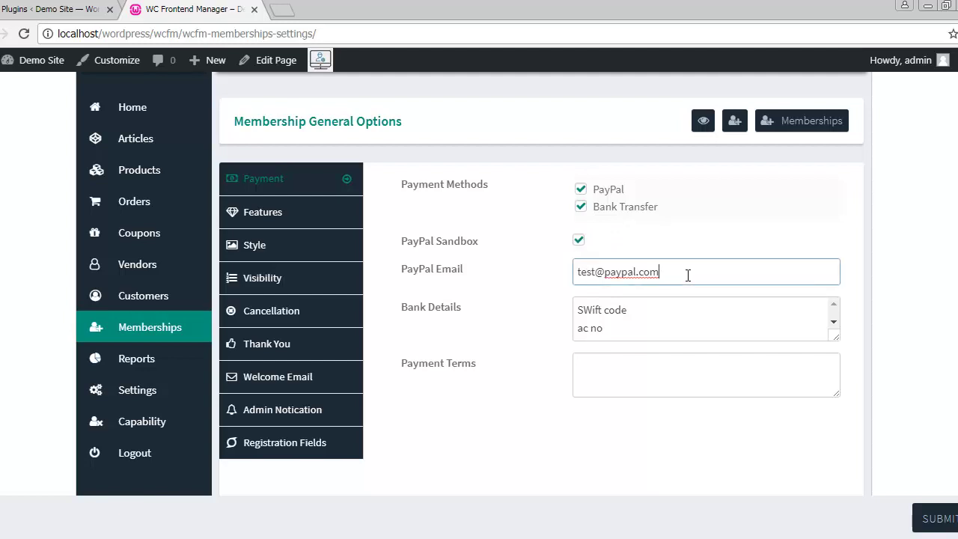
left_click(650, 321)
scroll(501, 362, "down", 2)
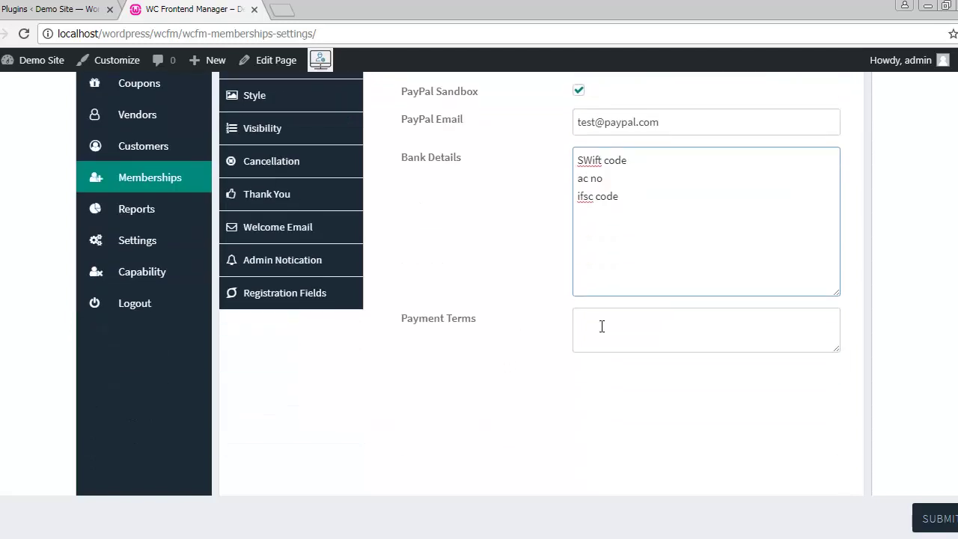
left_click(601, 327)
scroll(464, 310, "up", 1)
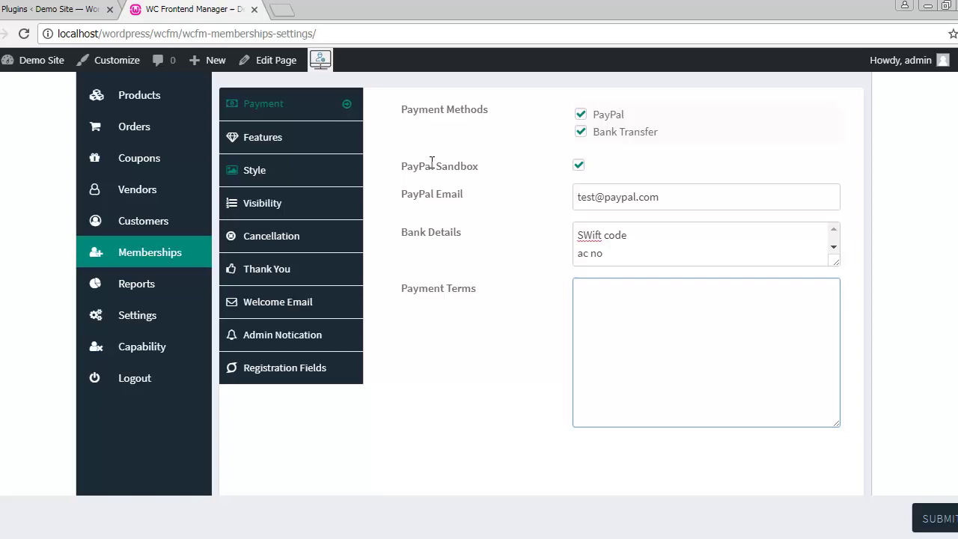
Review the membership features "No of products to promote" and "Support hours", and save the membership settings.
left_click(282, 147)
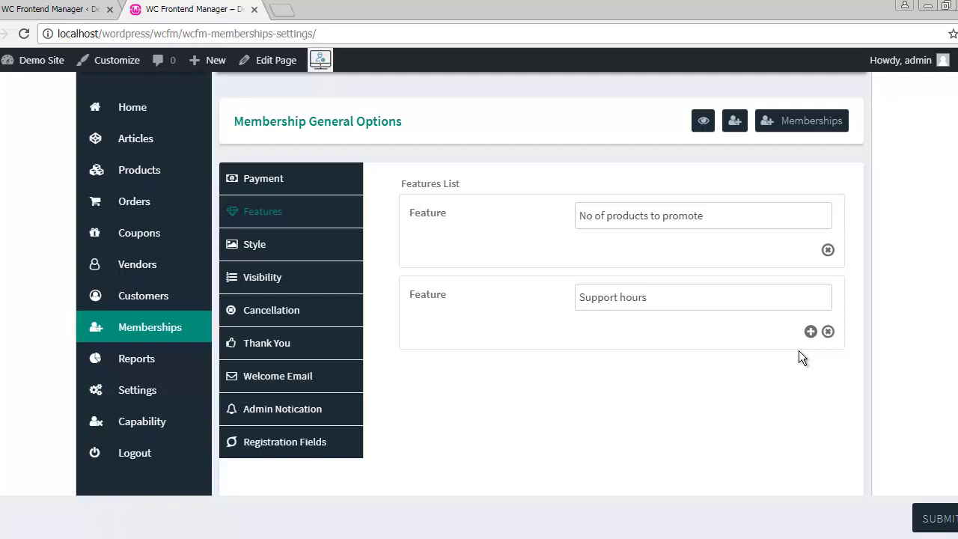
scroll(795, 350, "down", 1)
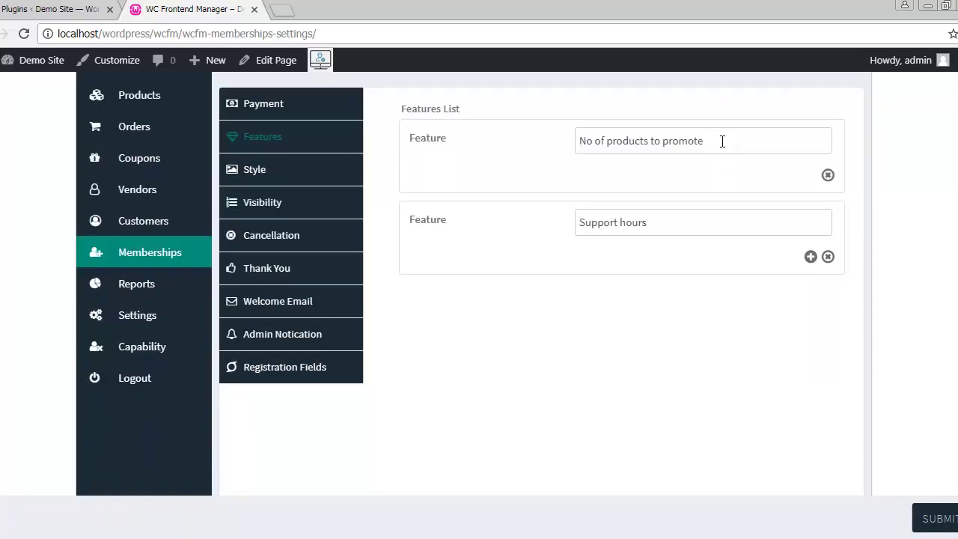
left_click(719, 139)
left_click(671, 226)
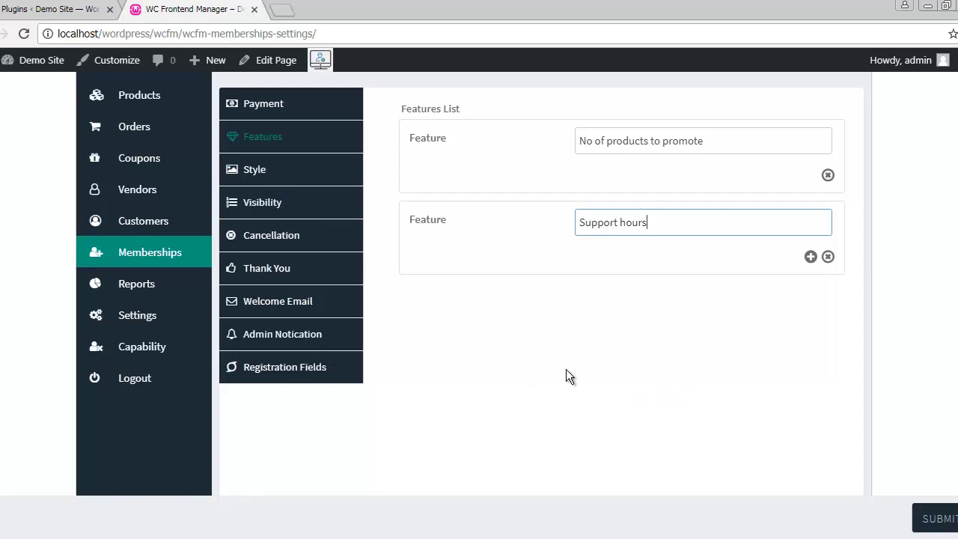
scroll(782, 355, "up", 2)
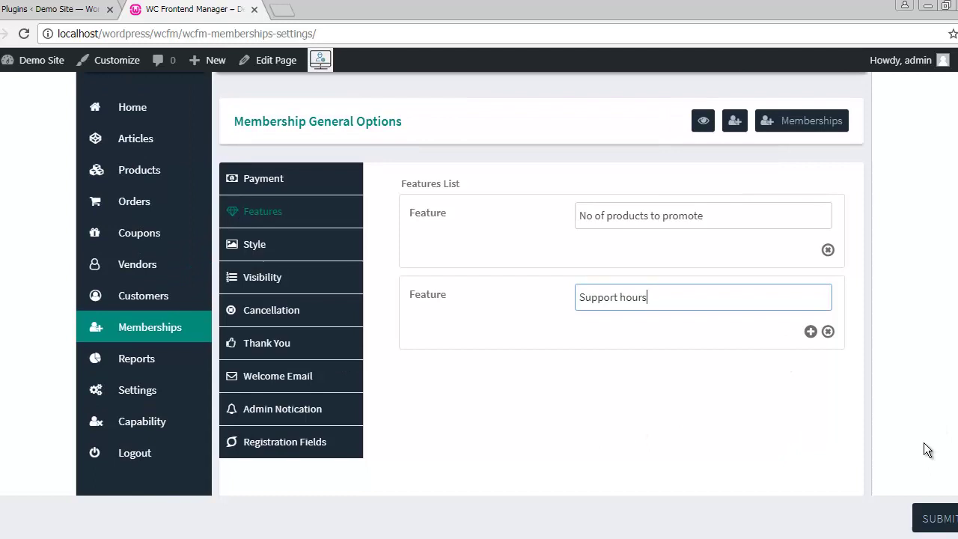
left_click(937, 512)
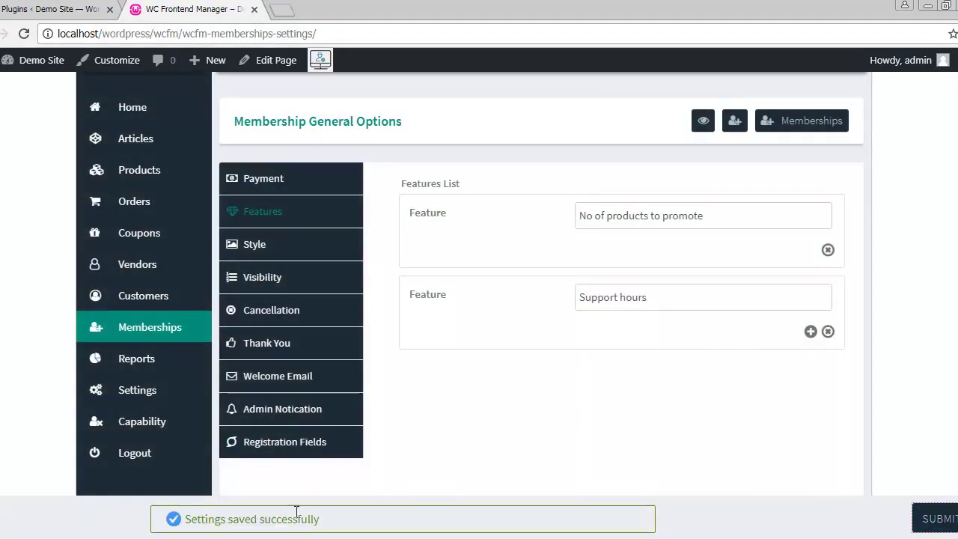
Start a new membership named "trial" with the description "free trial".
left_click(736, 124)
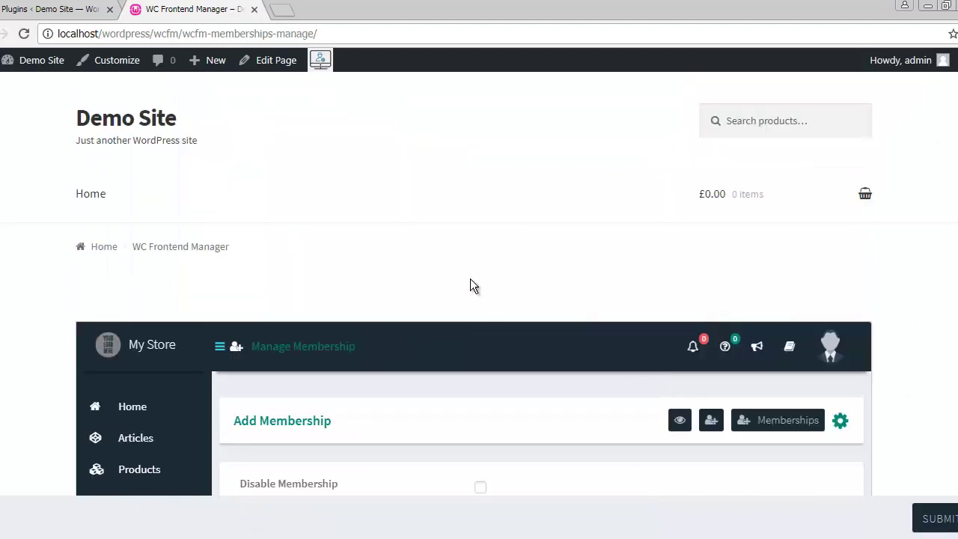
scroll(470, 281, "down", 3)
scroll(470, 284, "down", 1)
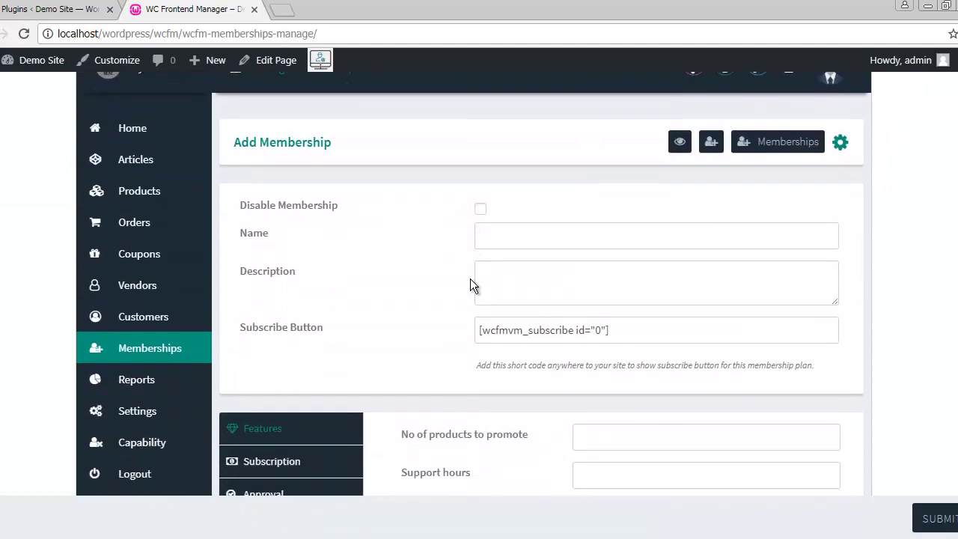
left_click(531, 218)
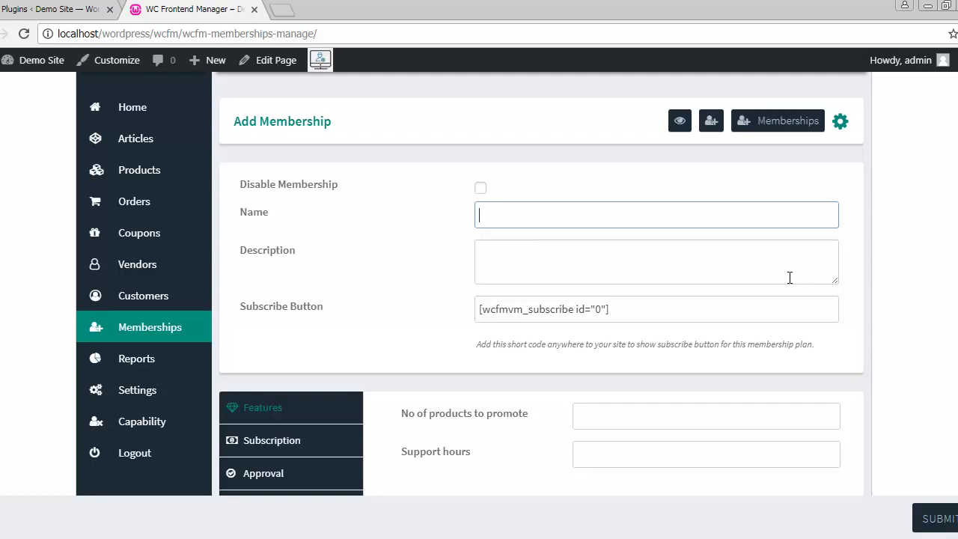
type("trial")
left_click(558, 264)
type("fr")
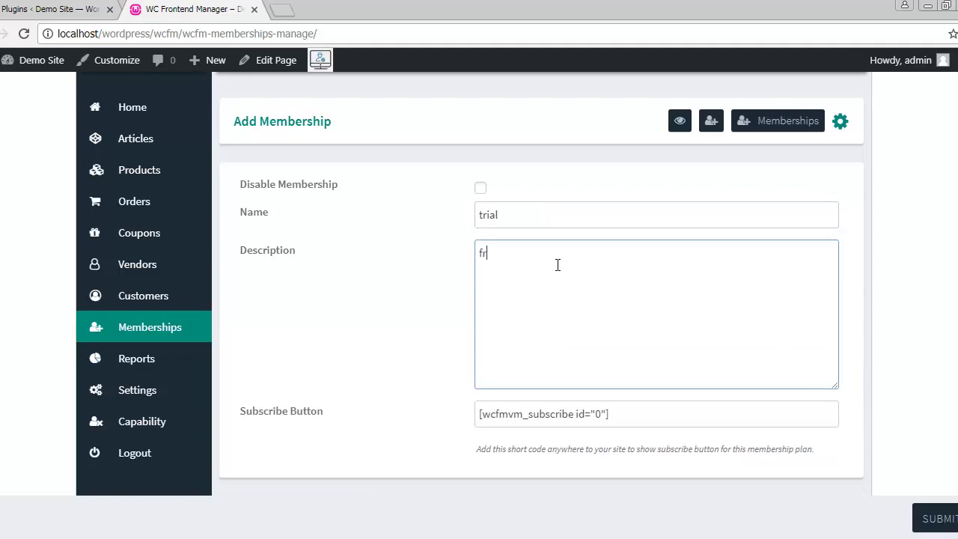
type("ee trial")
scroll(571, 288, "down", 1)
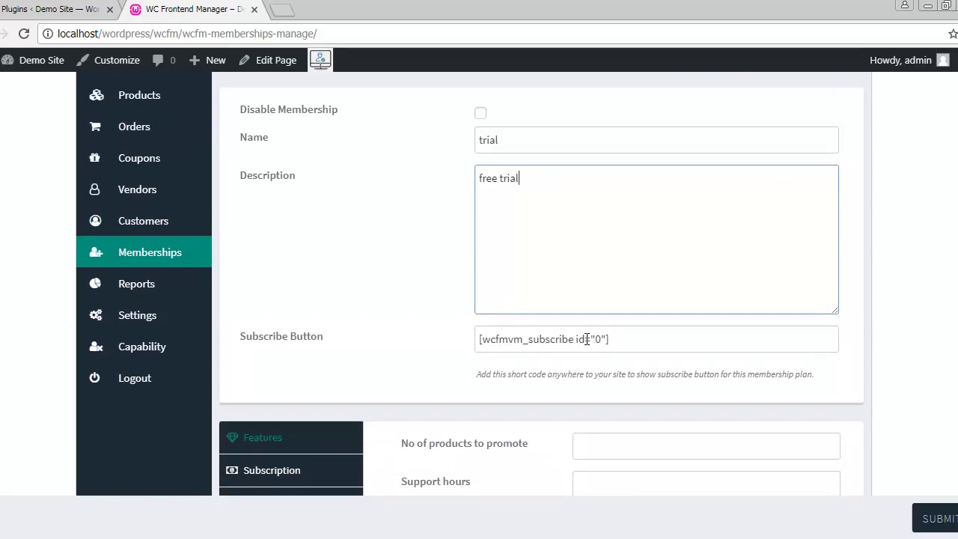
Set the membership's number of products to promote to 100 and its support hours to 24.
scroll(422, 310, "down", 3)
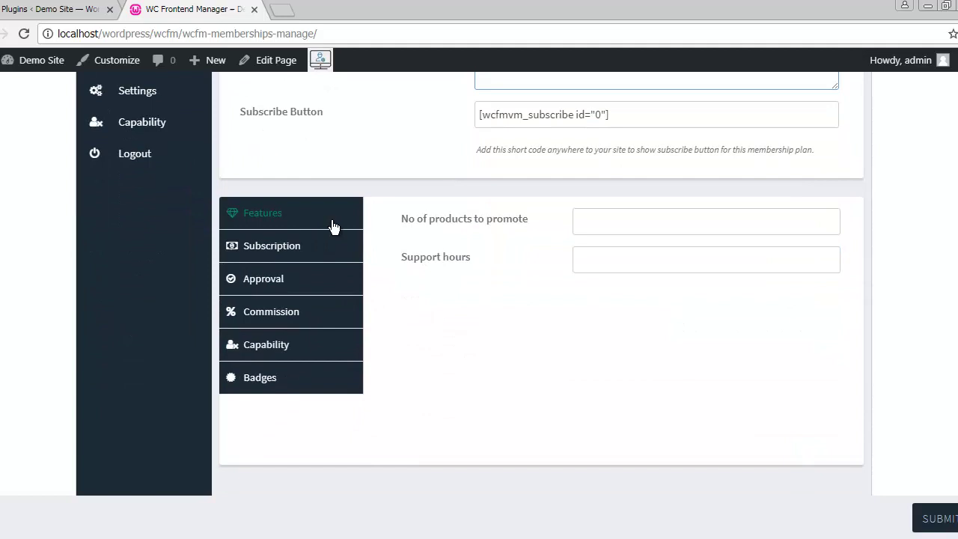
left_click(601, 218)
scroll(689, 281, "down", 2)
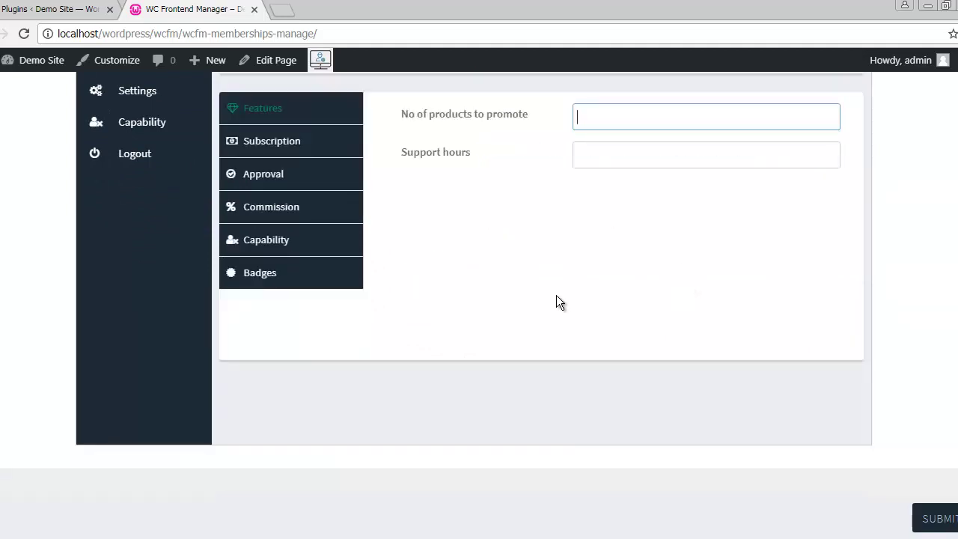
type("100")
left_click(616, 157)
type("24")
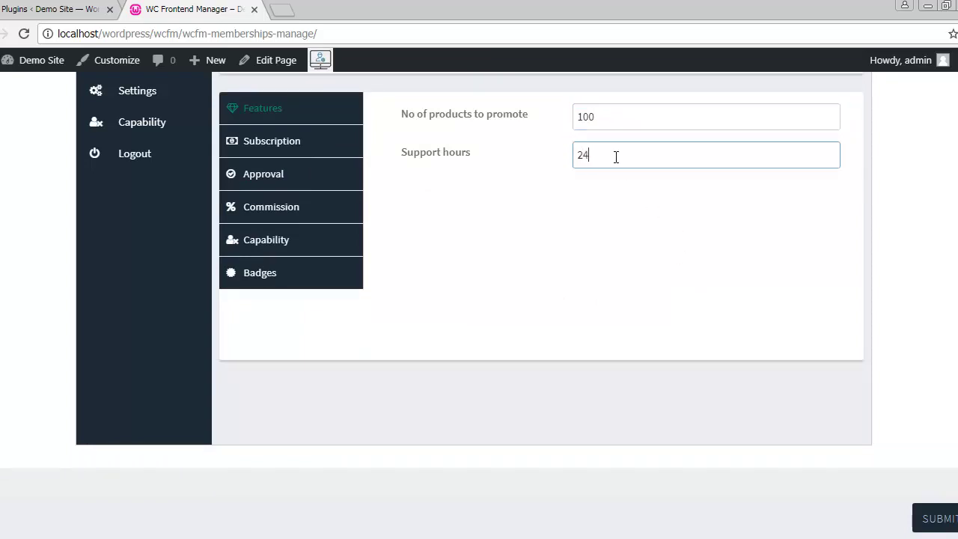
Open the membership's subscription settings, view the subscription types and try the Free Membership option on and off.
left_click(280, 139)
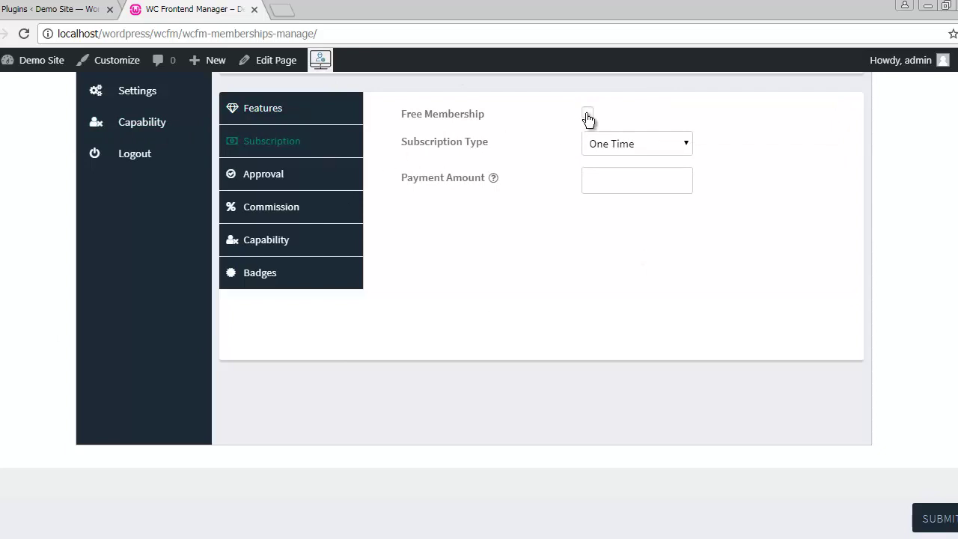
left_click(621, 139)
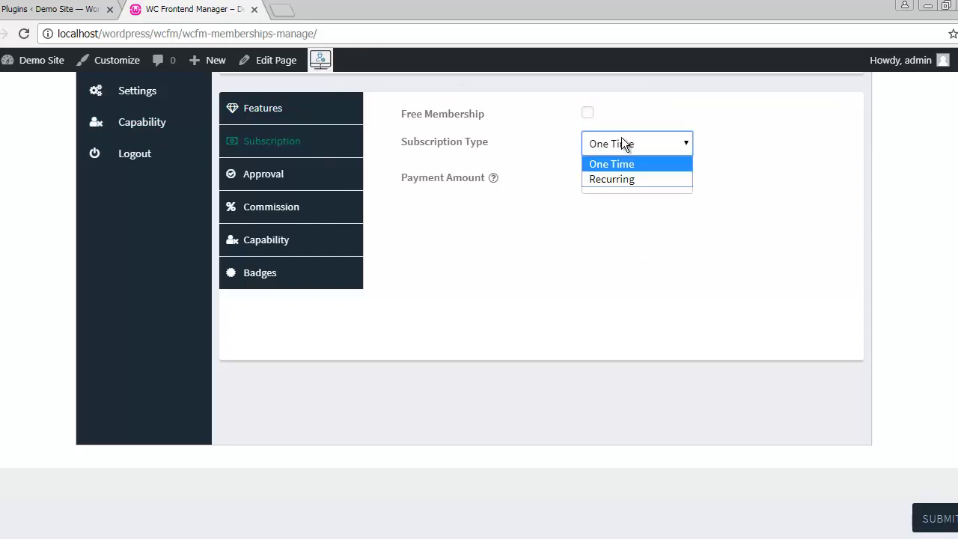
left_click(605, 246)
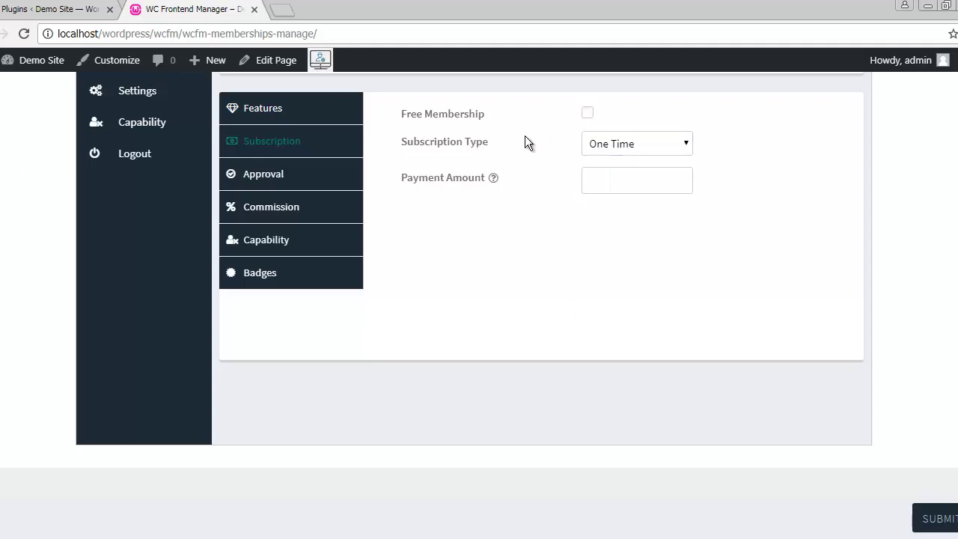
left_click(588, 114)
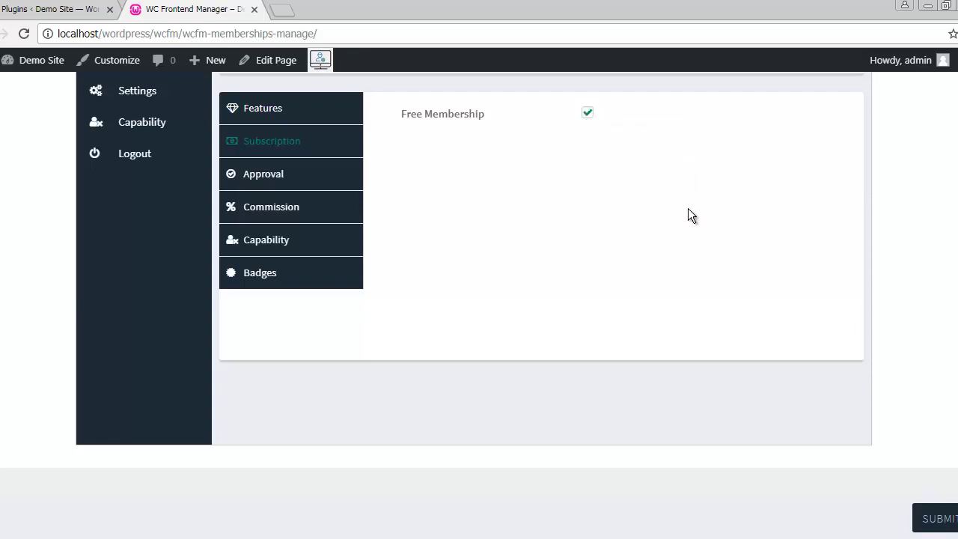
left_click(588, 113)
Choose the One Time subscription type and enter a payment amount of 150.
left_click(612, 136)
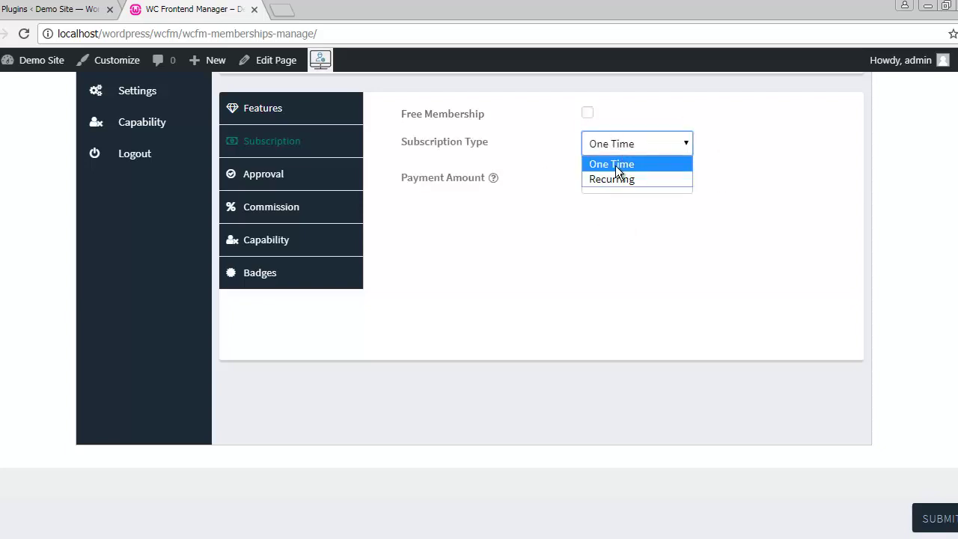
left_click(615, 165)
left_click(626, 178)
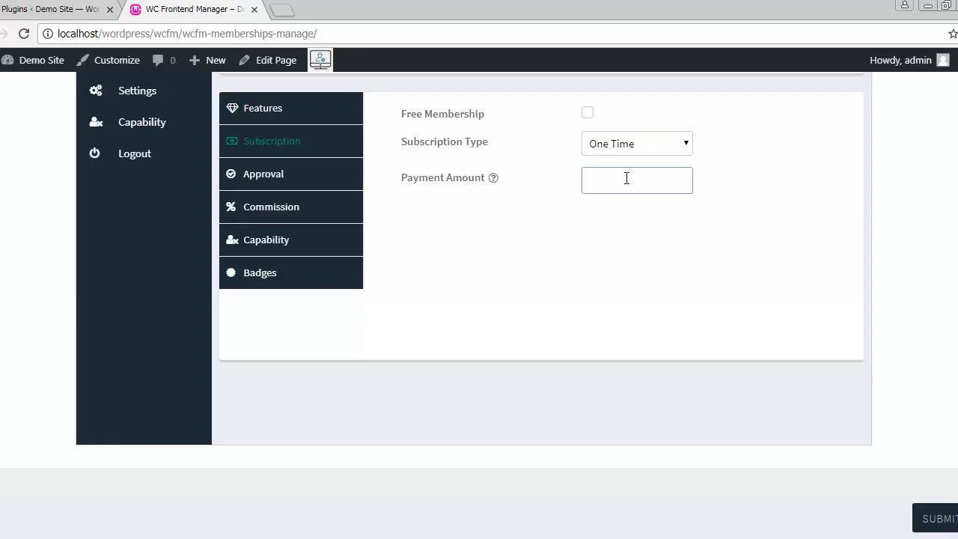
type("150")
Switch the membership to the Recurring subscription type with a billing amount of 25 each cycle and a billing cycle of 3 days.
left_click(621, 142)
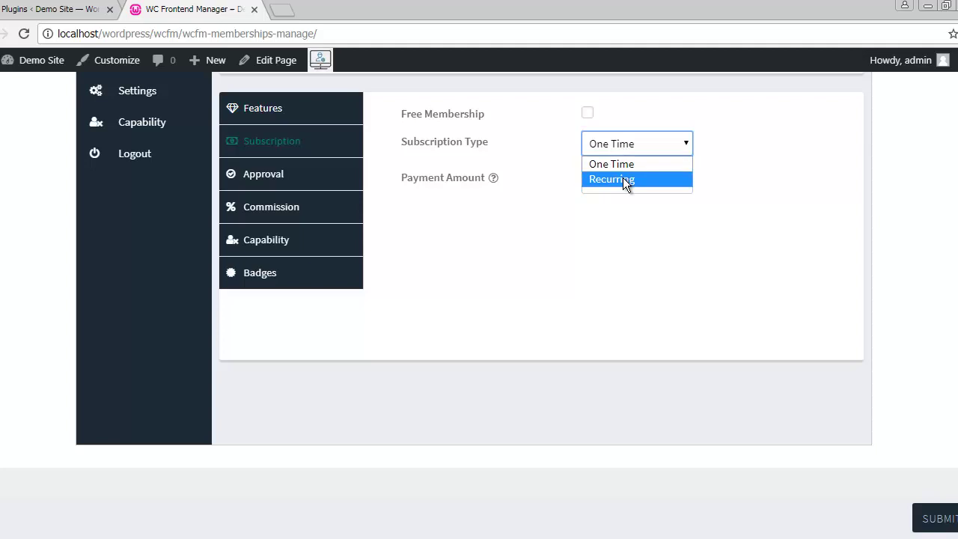
left_click(656, 180)
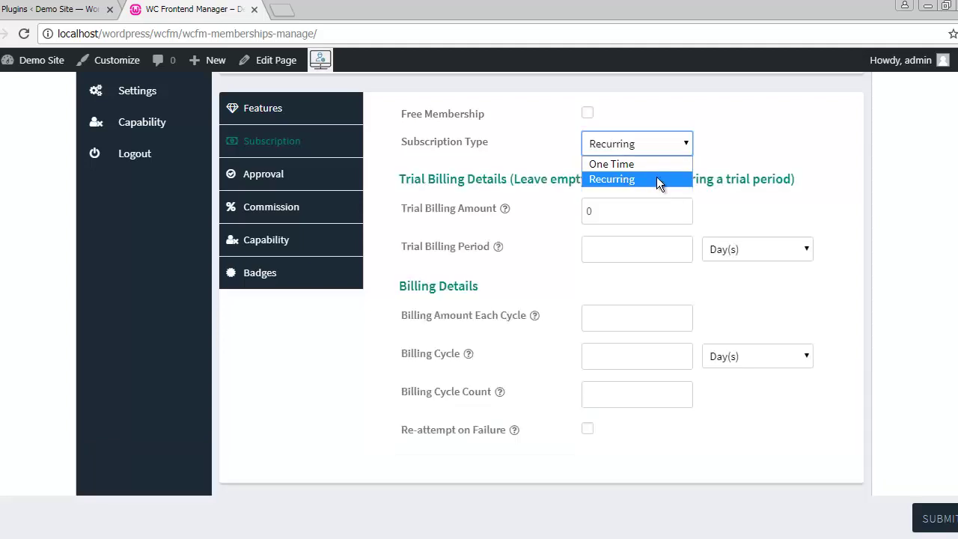
left_click(755, 148)
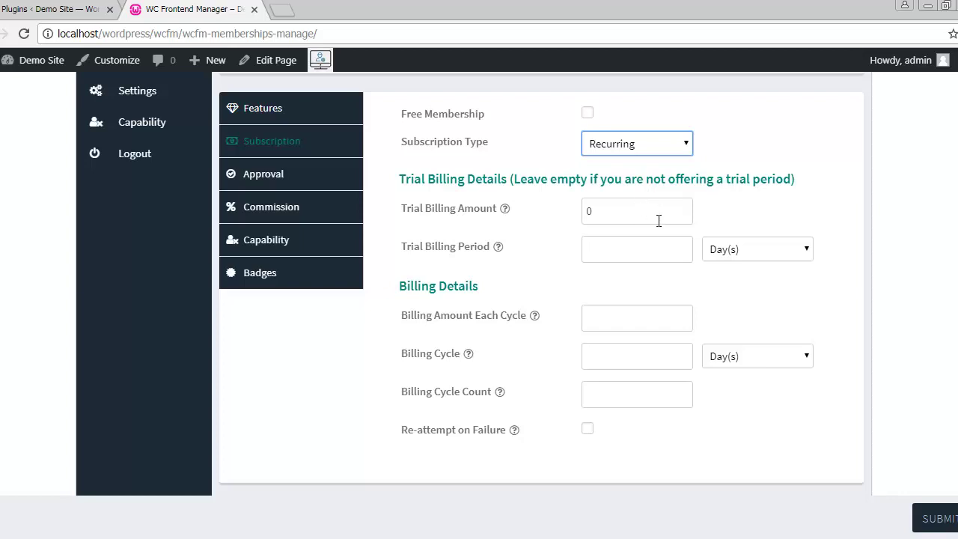
scroll(662, 219, "down", 1)
left_click(614, 245)
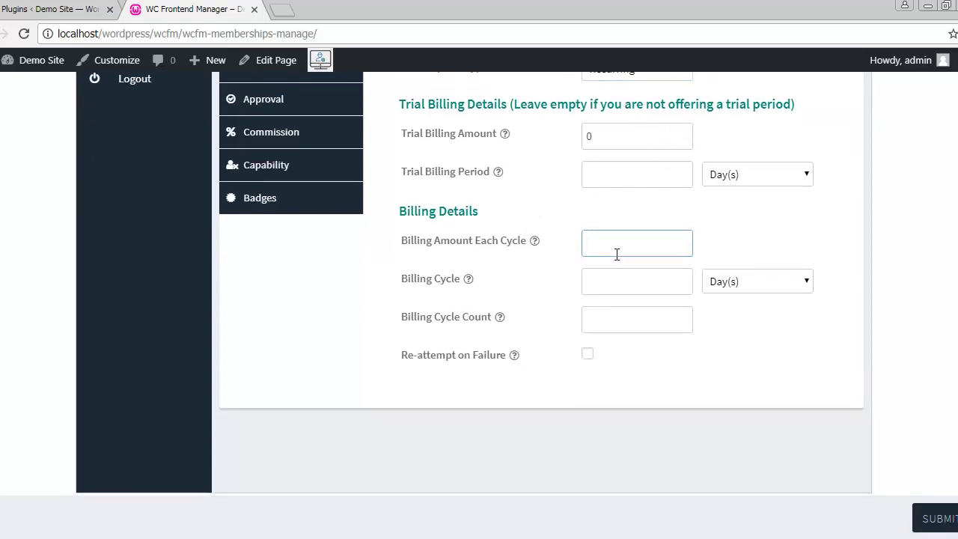
type("25")
left_click(618, 283)
type("3")
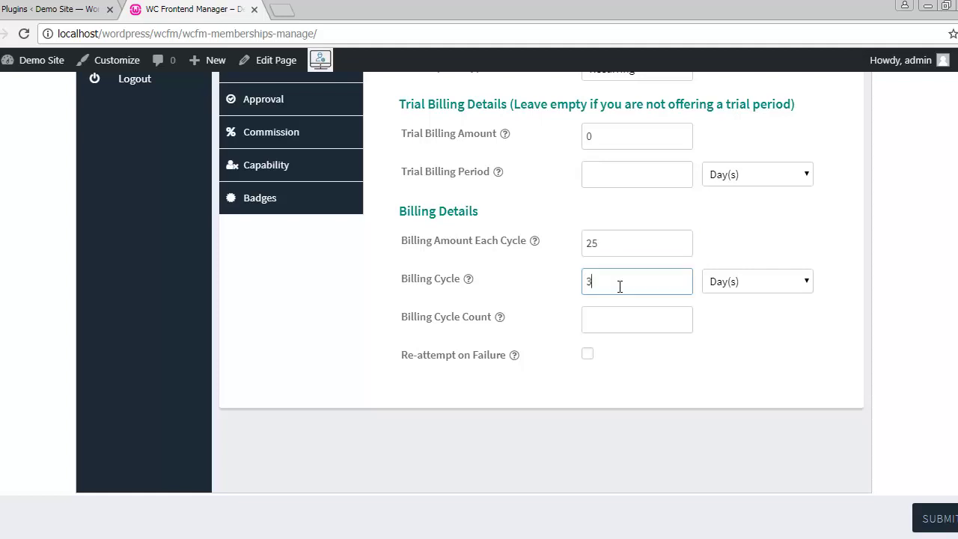
Set the billing cycle count to 20 and enable Re-attempt on Failure.
left_click(616, 326)
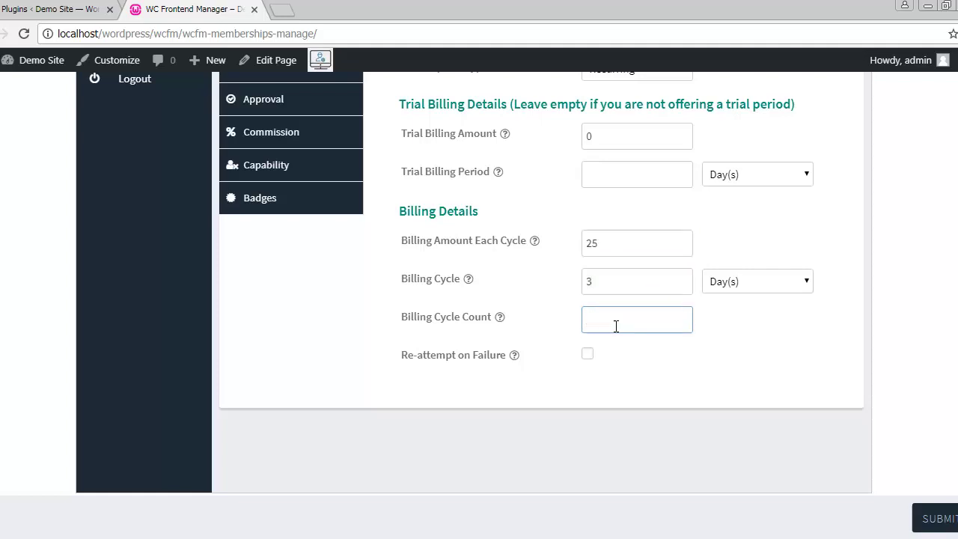
type("20")
left_click(590, 358)
scroll(802, 343, "up", 2)
Review the membership's approval, commission, capability and badges settings, including the available commission types.
left_click(277, 175)
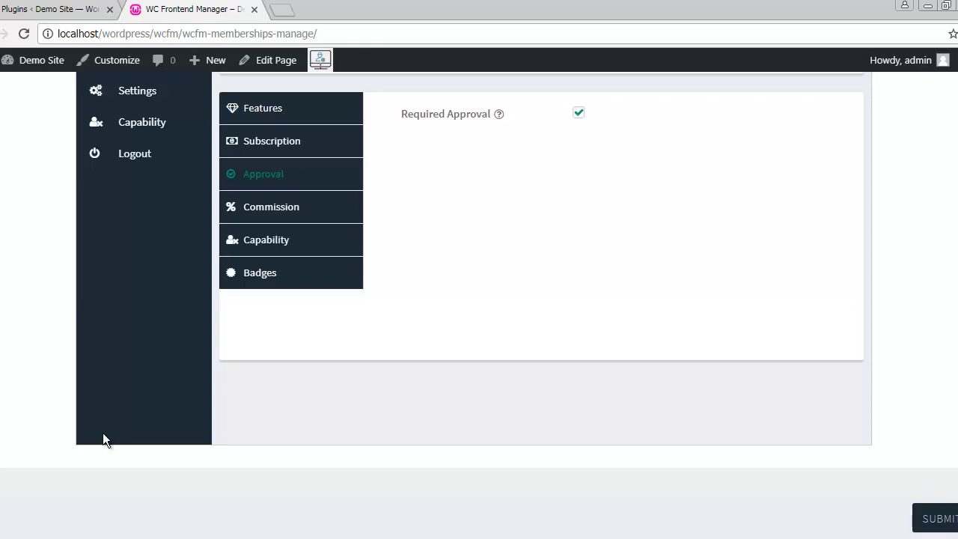
left_click(284, 209)
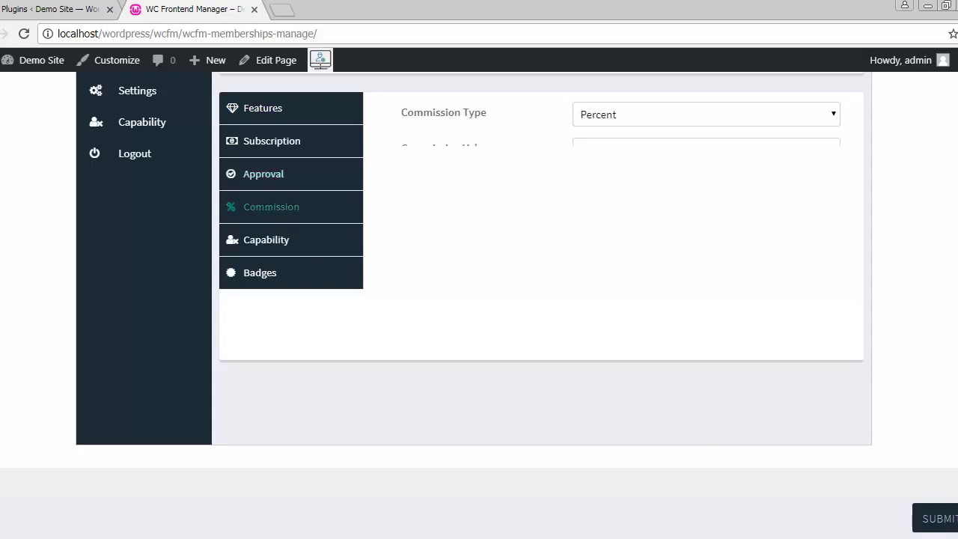
left_click(677, 117)
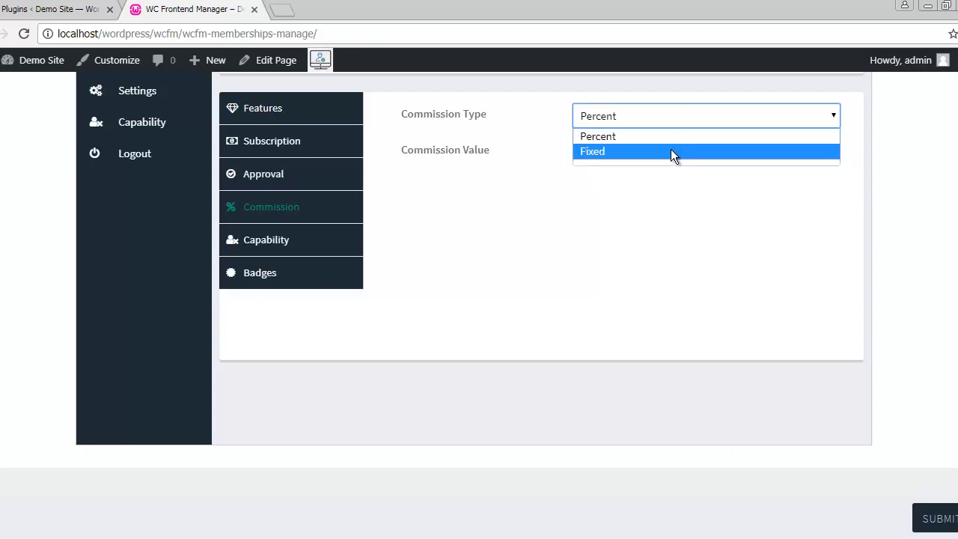
left_click(536, 199)
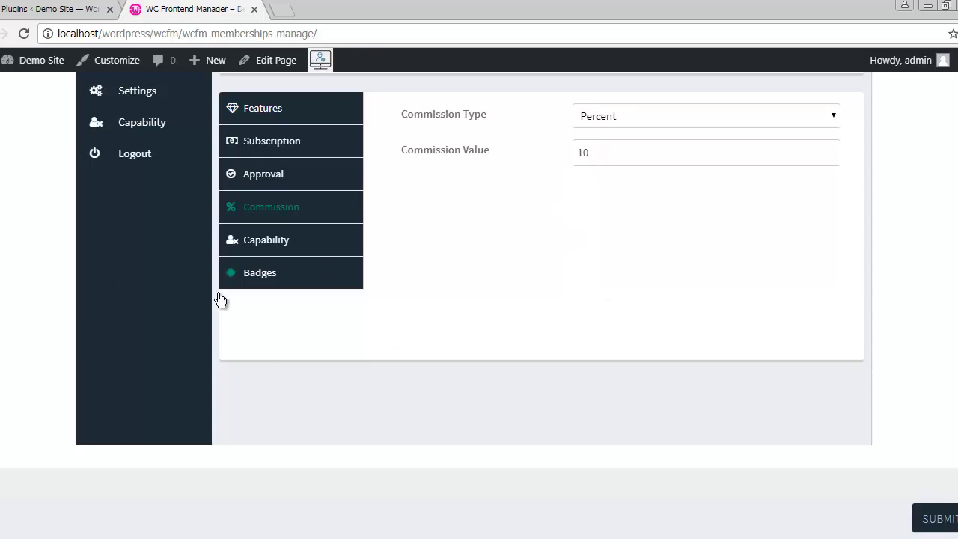
left_click(288, 241)
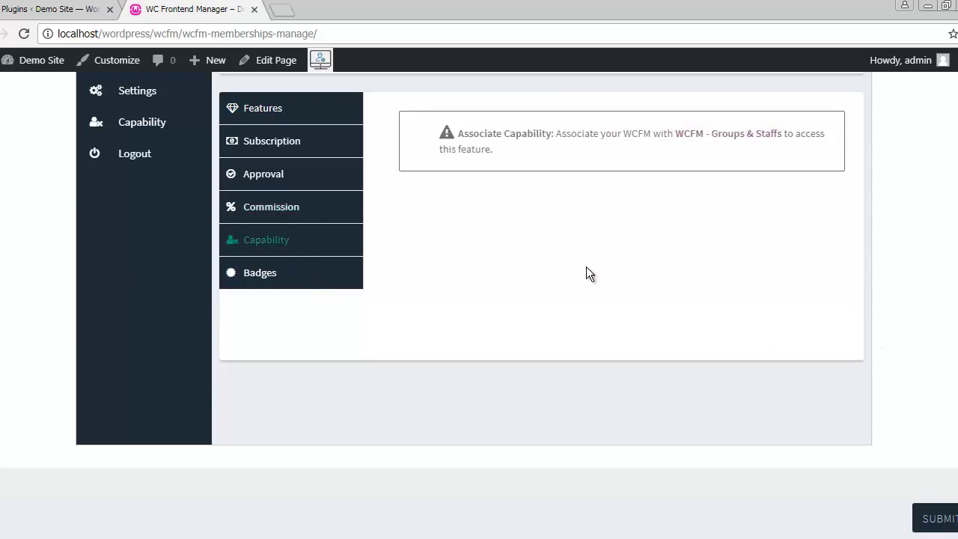
left_click(269, 274)
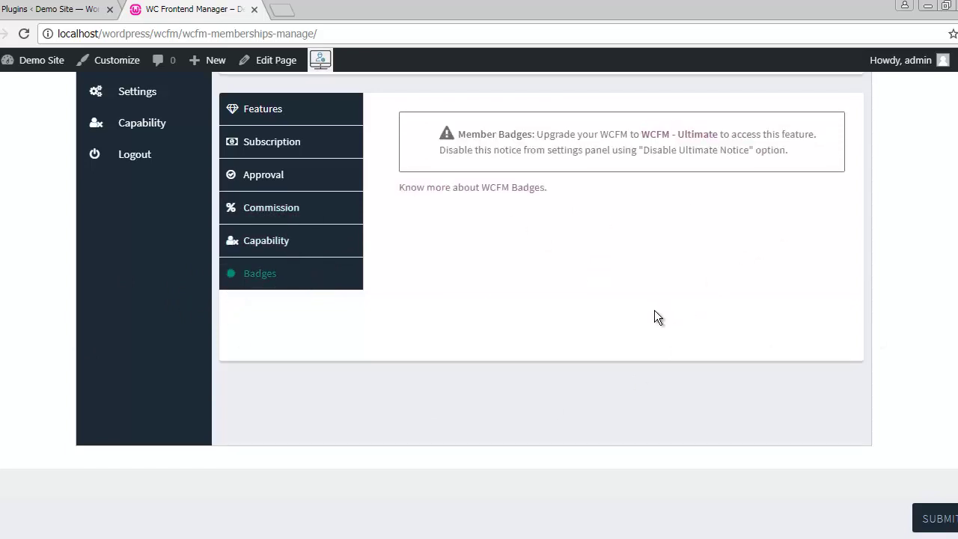
Submit the trial membership to save it.
scroll(654, 317, "up", 1)
left_click(939, 516)
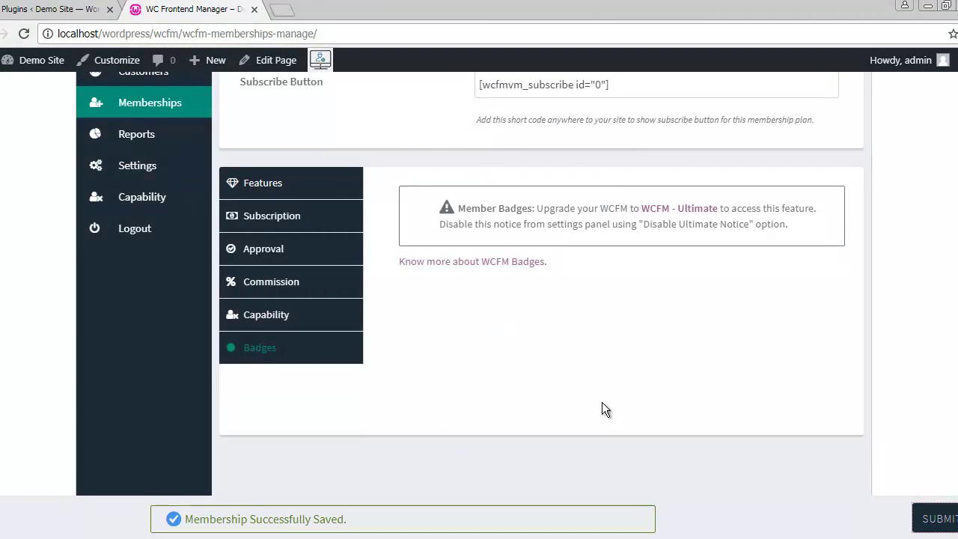
scroll(626, 352, "up", 3)
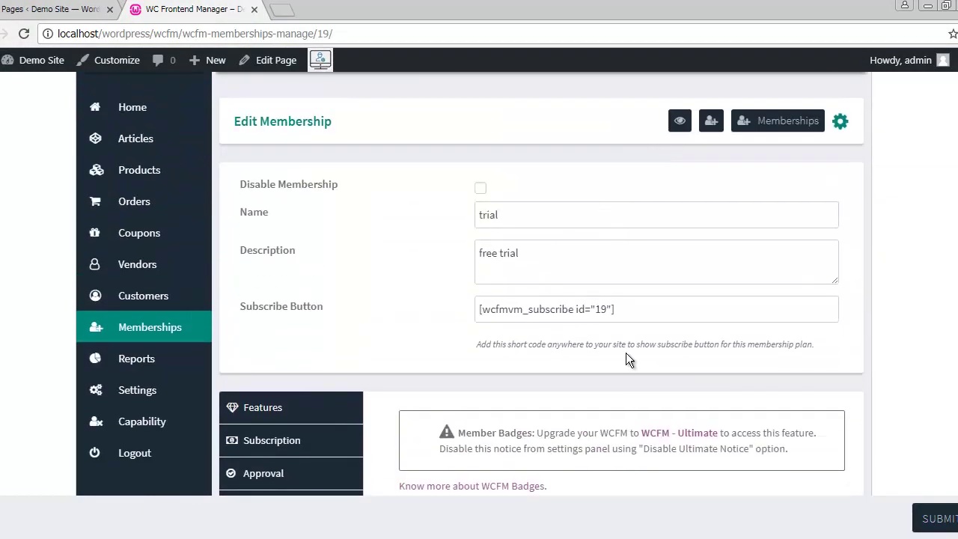
View the list of memberships and switch to the Vendor Membership page in the other Chrome window to check the trial plan.
left_click(765, 126)
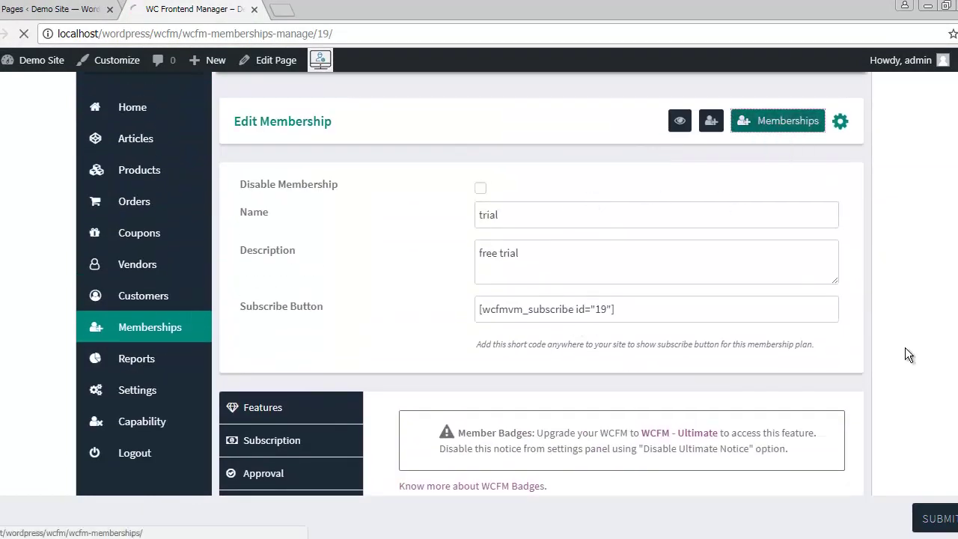
scroll(643, 322, "down", 4)
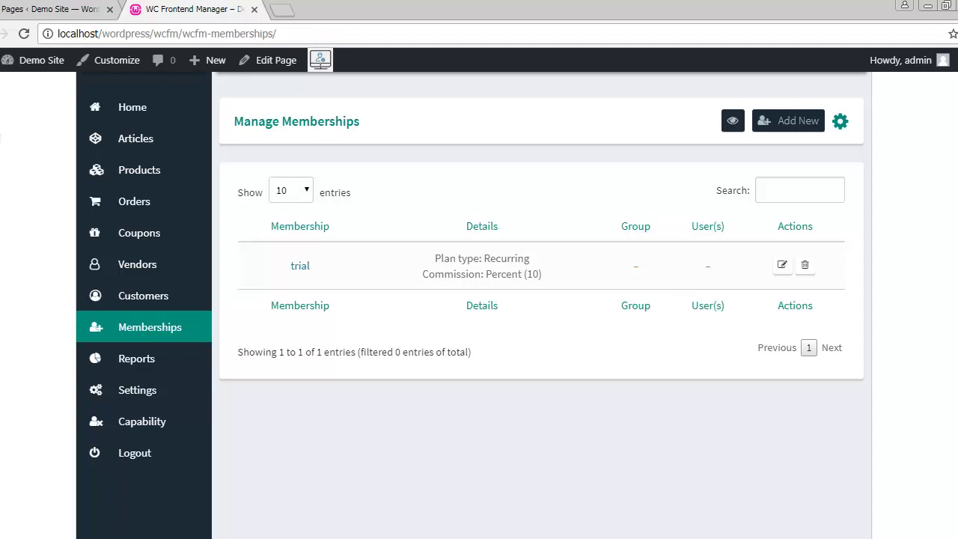
mouse_move(112, 535)
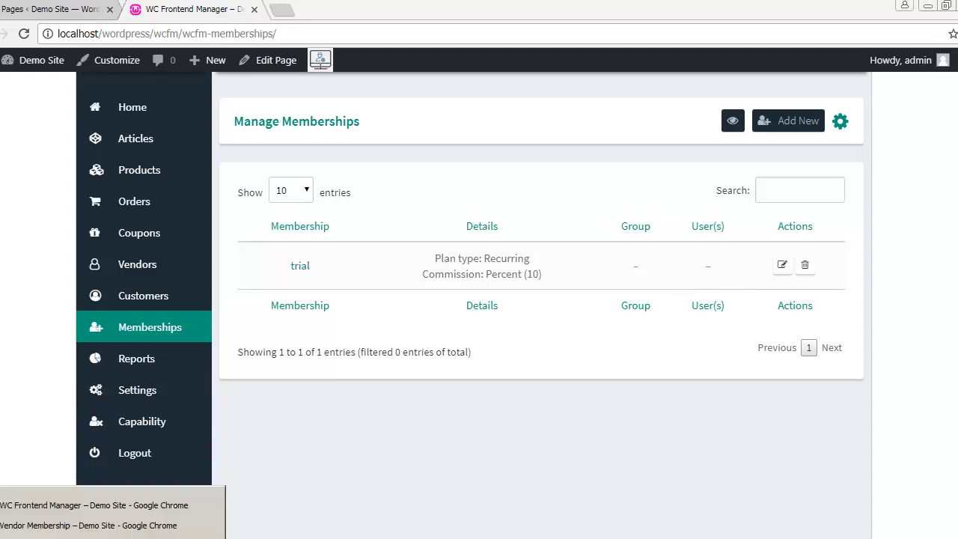
left_click(60, 525)
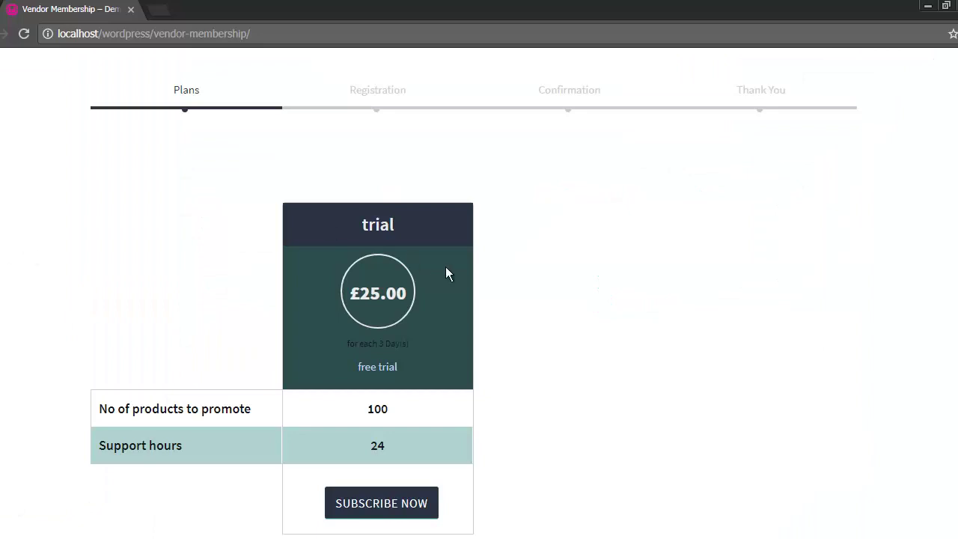